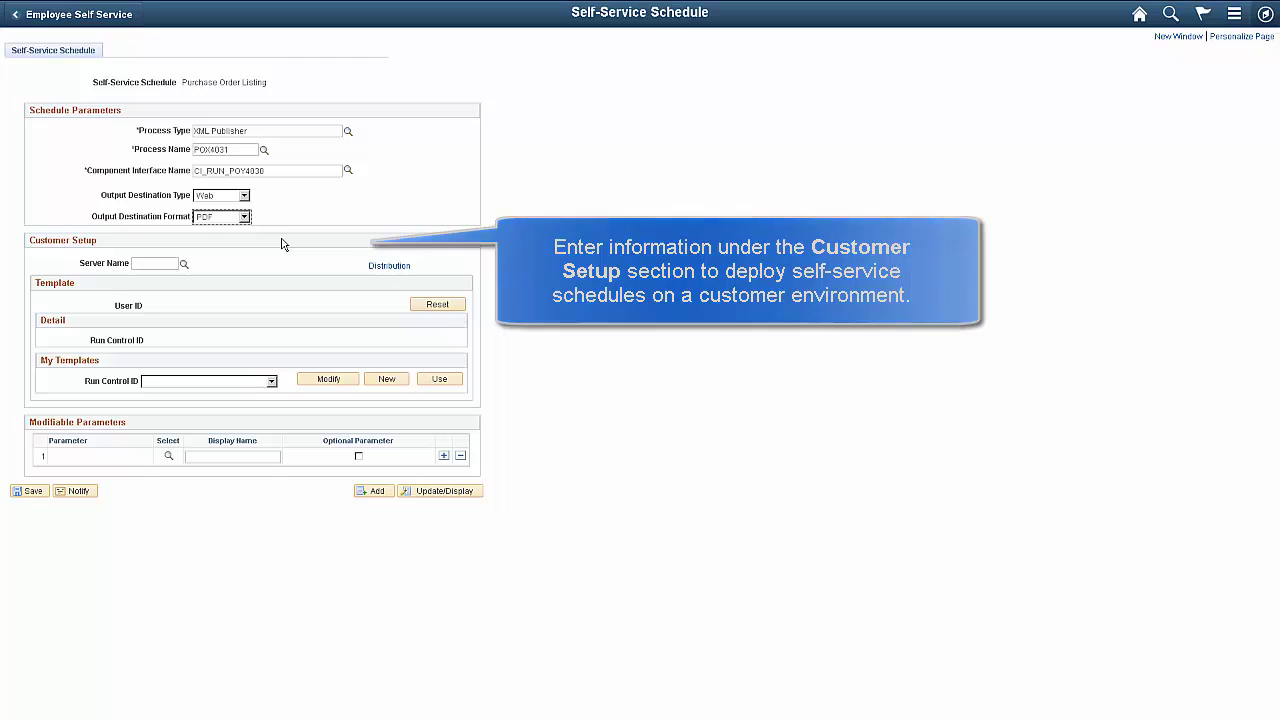
Review the distribution details available for the schedule's process and accept them without changes.
{"action": "left_click", "coordinate": [375, 268]}
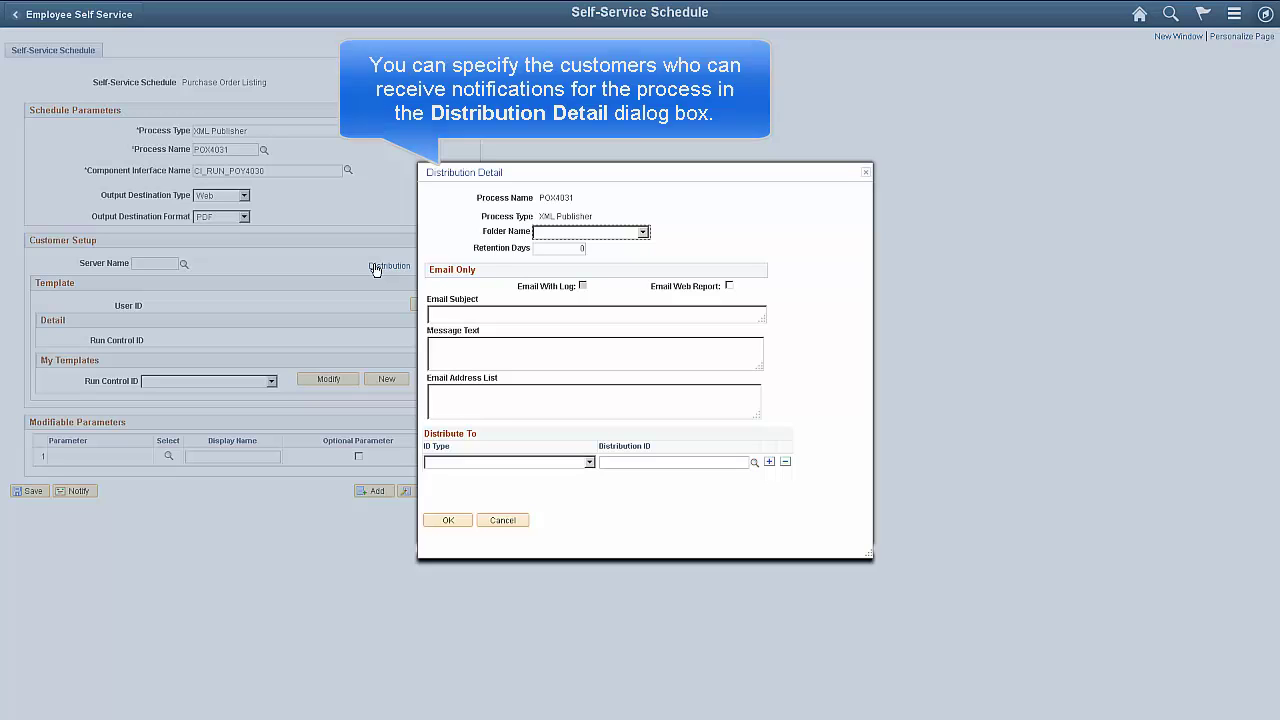
{"action": "left_click", "coordinate": [450, 519]}
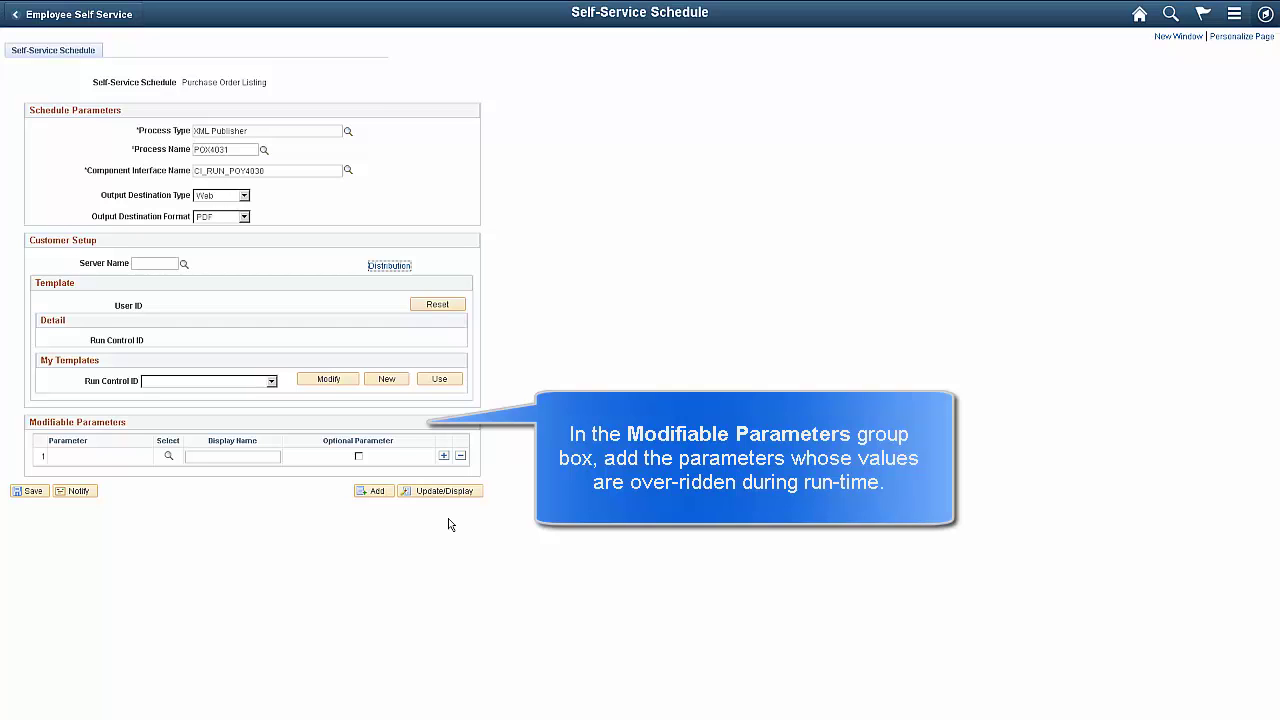
Add LANGUAGE_CD and BUSINESS_UNIT as modifiable parameters of the self-service schedule.
{"action": "left_click", "coordinate": [168, 456]}
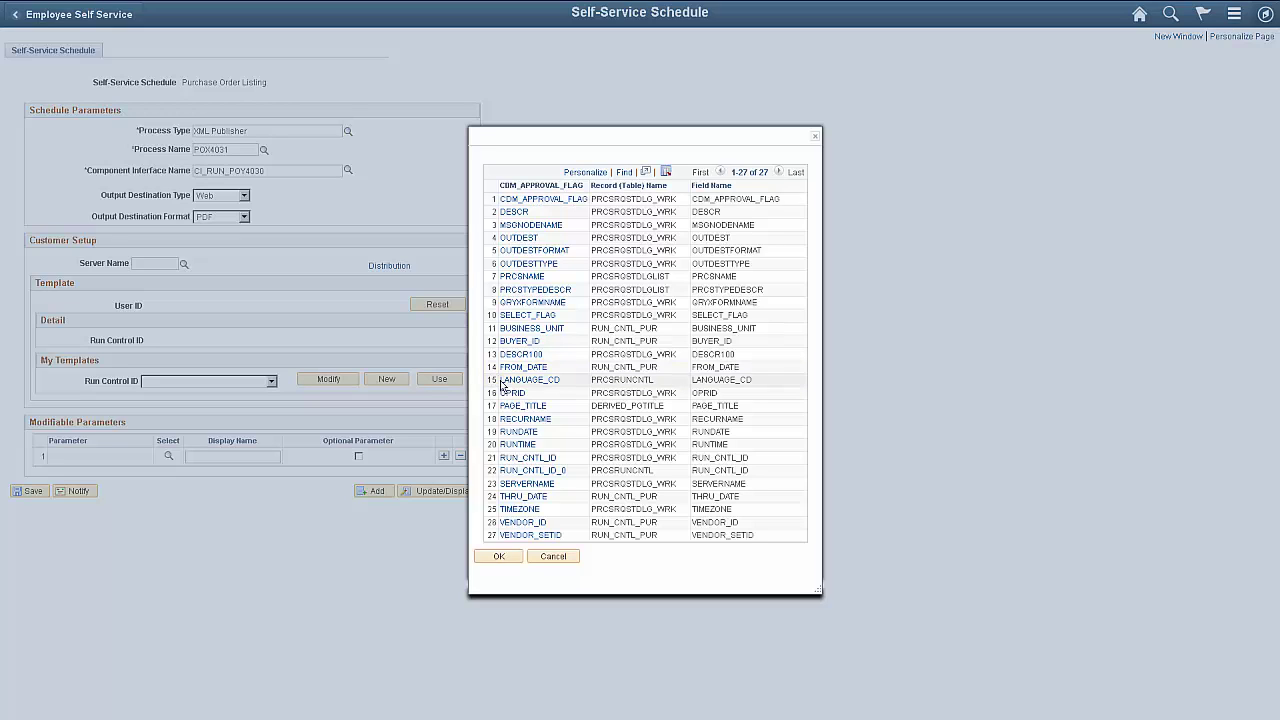
{"action": "left_click", "coordinate": [503, 383]}
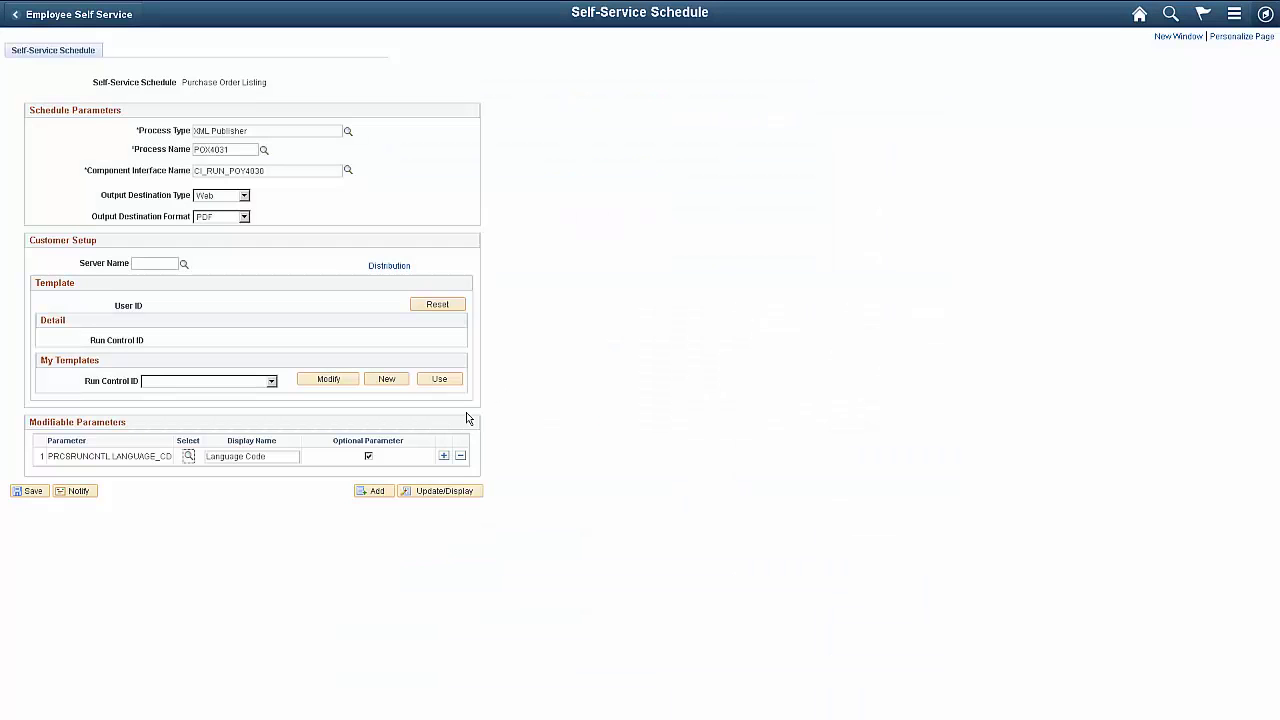
{"action": "left_click", "coordinate": [444, 456]}
{"action": "left_click", "coordinate": [188, 476]}
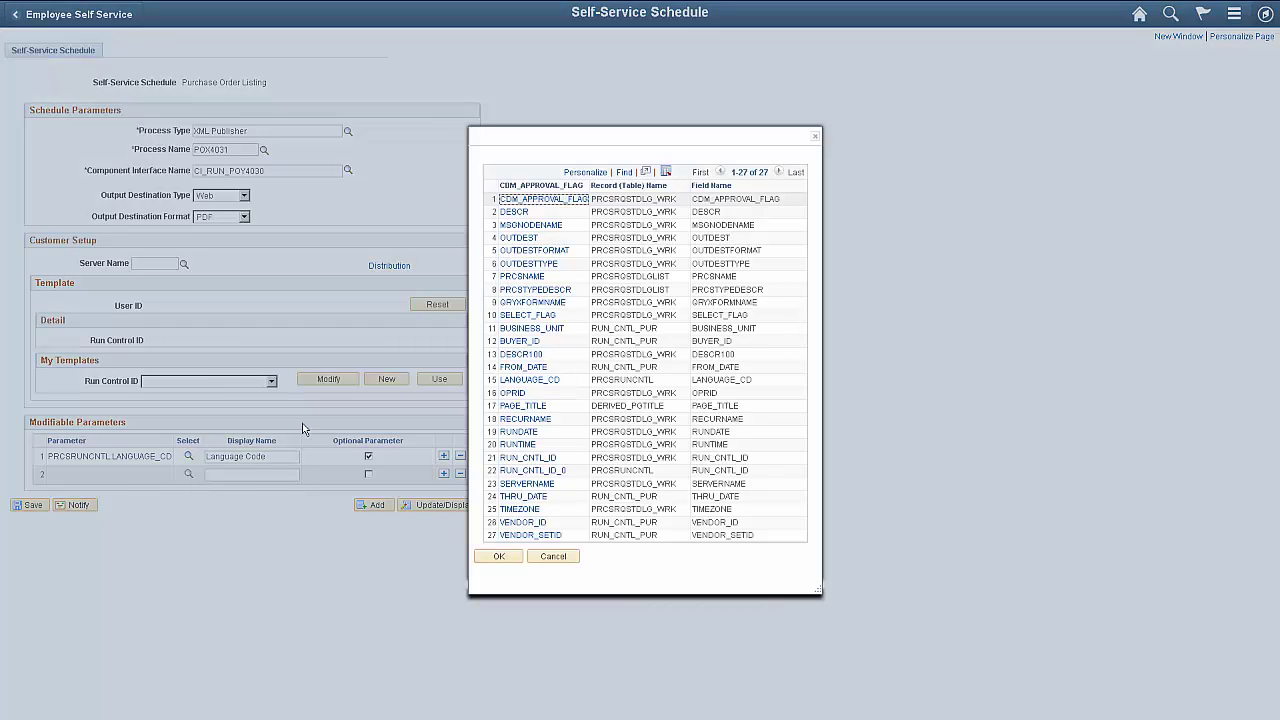
{"action": "left_click", "coordinate": [531, 328]}
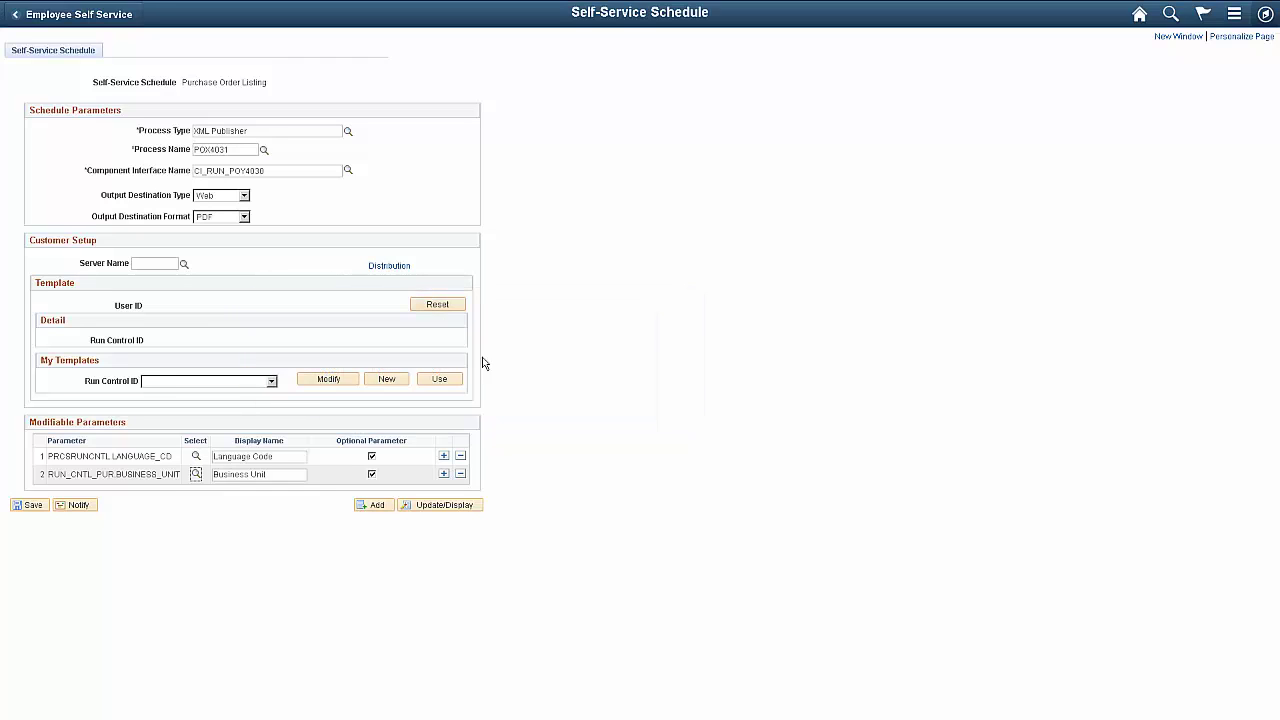
Make the Business Unit and Language Code parameters non-optional and save the self-service schedule.
{"action": "left_click", "coordinate": [371, 475]}
{"action": "left_click", "coordinate": [371, 456]}
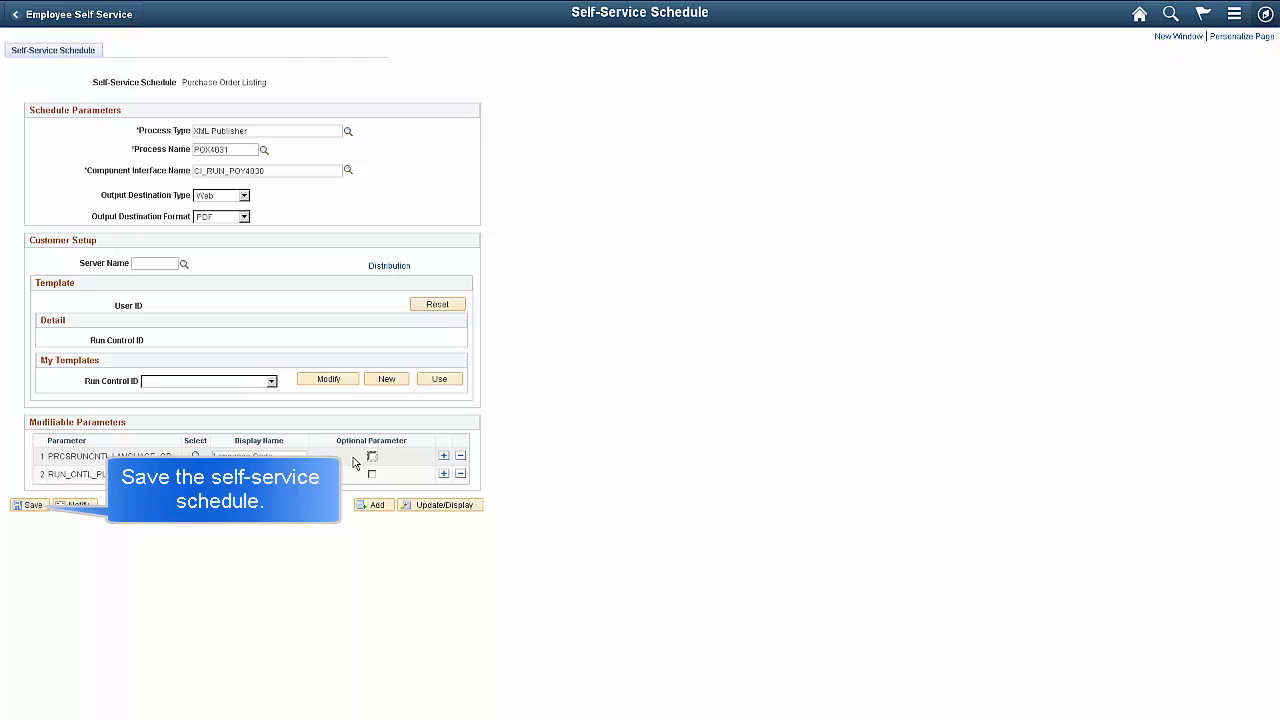
{"action": "left_click", "coordinate": [30, 506]}
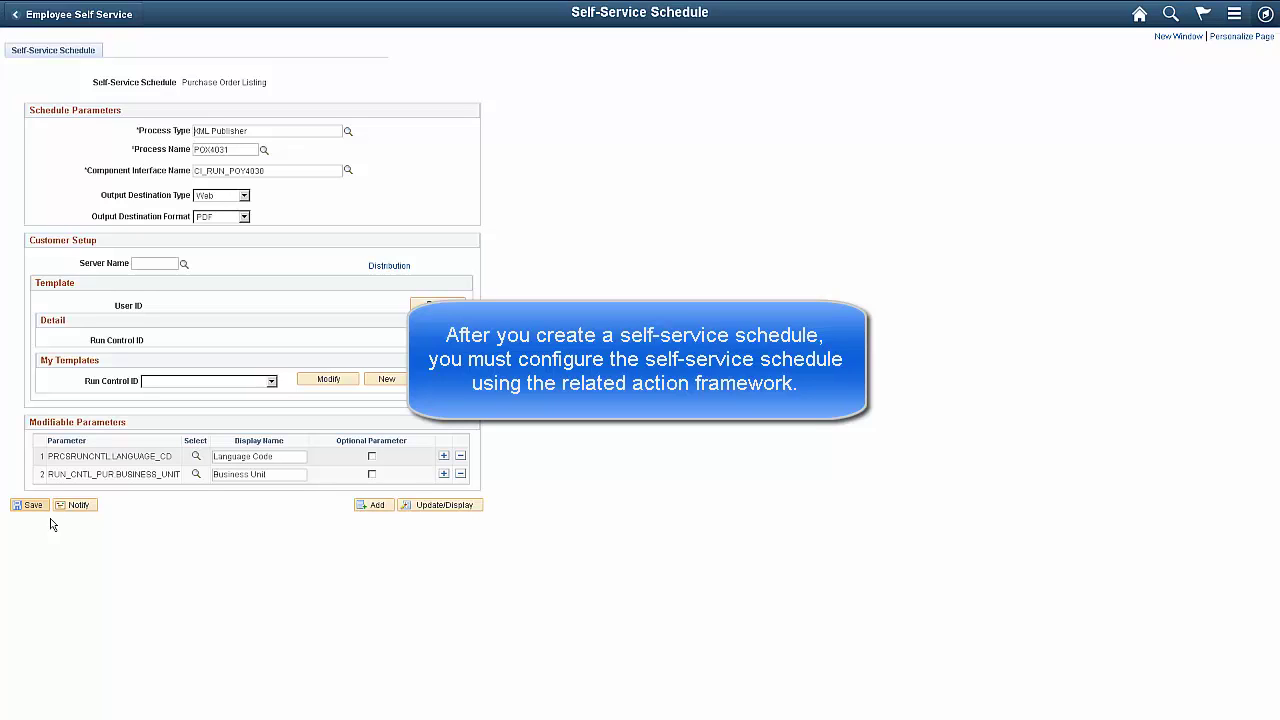
Go to the Manage Related Content Service page in the PeopleTools Portal's Related Content Service area.
{"action": "left_click", "coordinate": [1268, 16]}
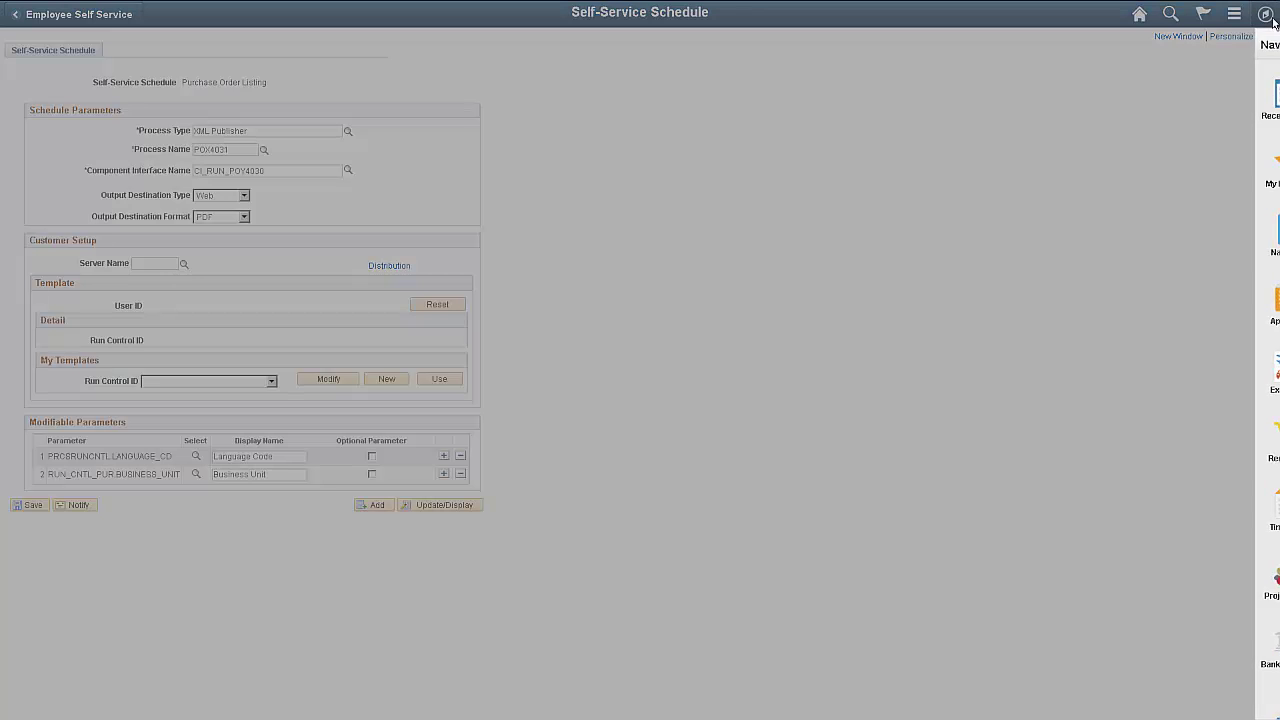
{"action": "left_click", "coordinate": [1253, 229]}
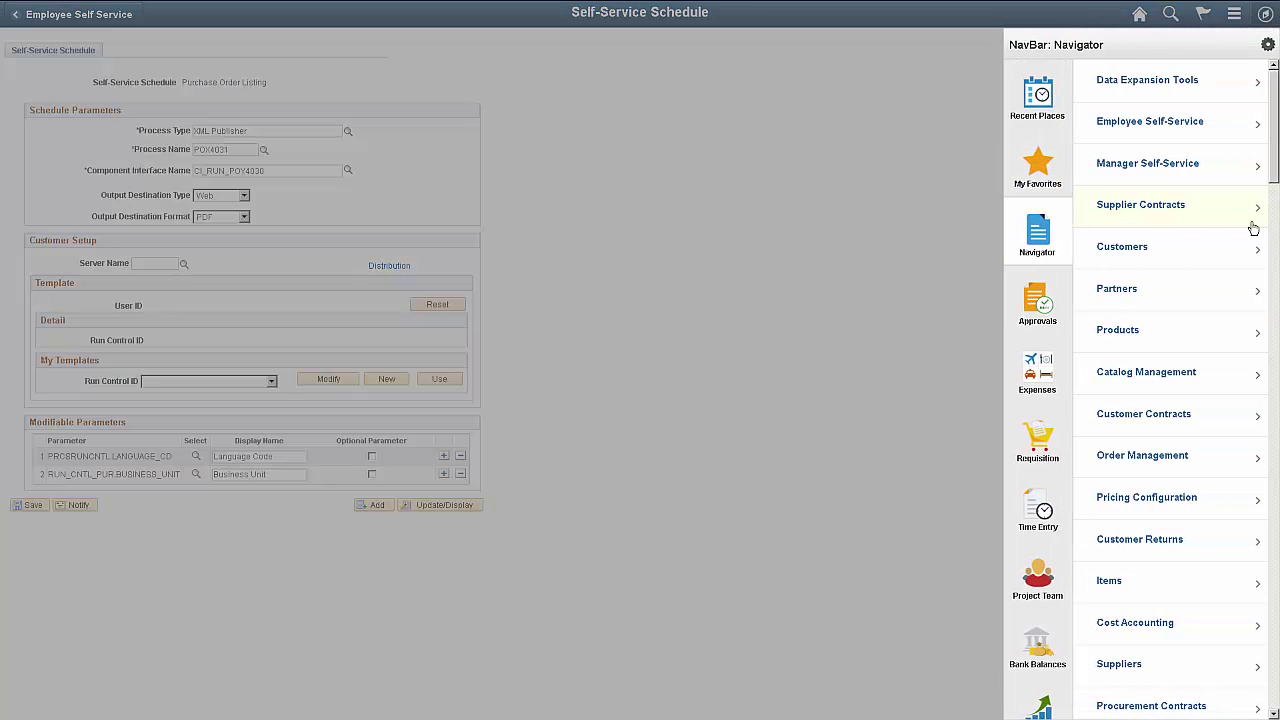
{"action": "left_click_drag", "start_coordinate": [1275, 165], "coordinate": [1276, 600]}
{"action": "left_click", "coordinate": [1261, 428]}
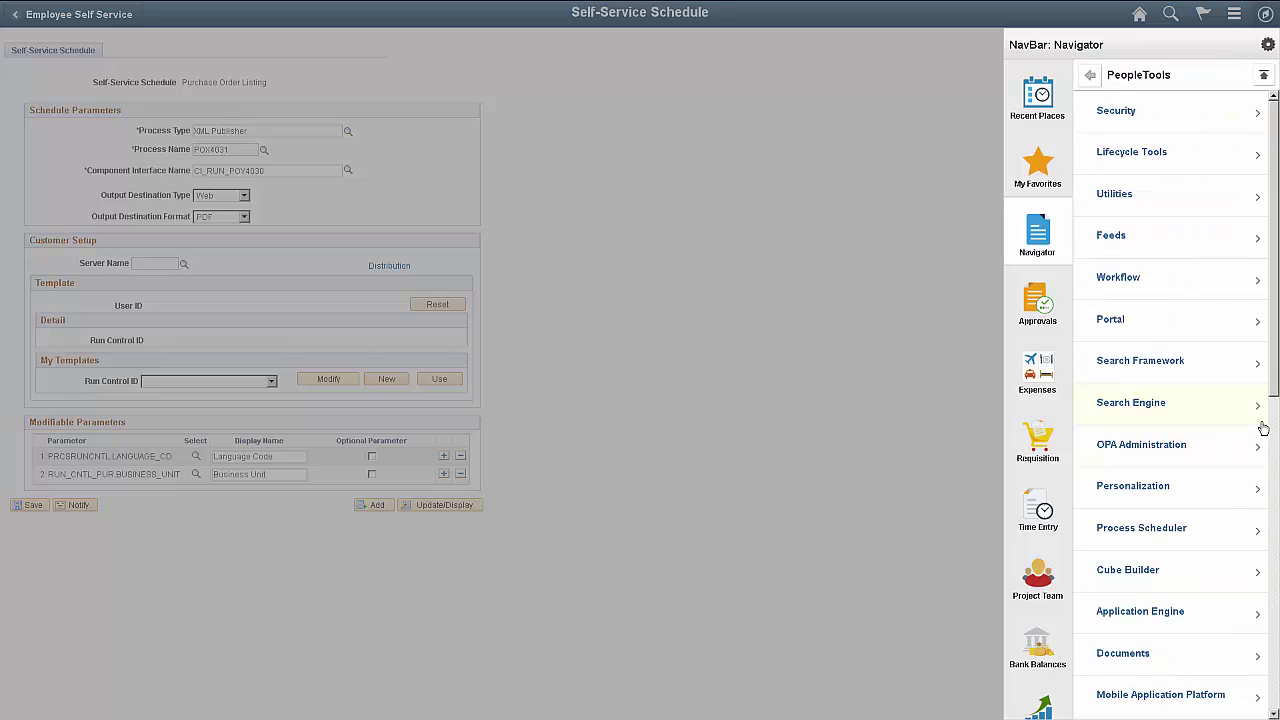
{"action": "left_click", "coordinate": [1223, 323]}
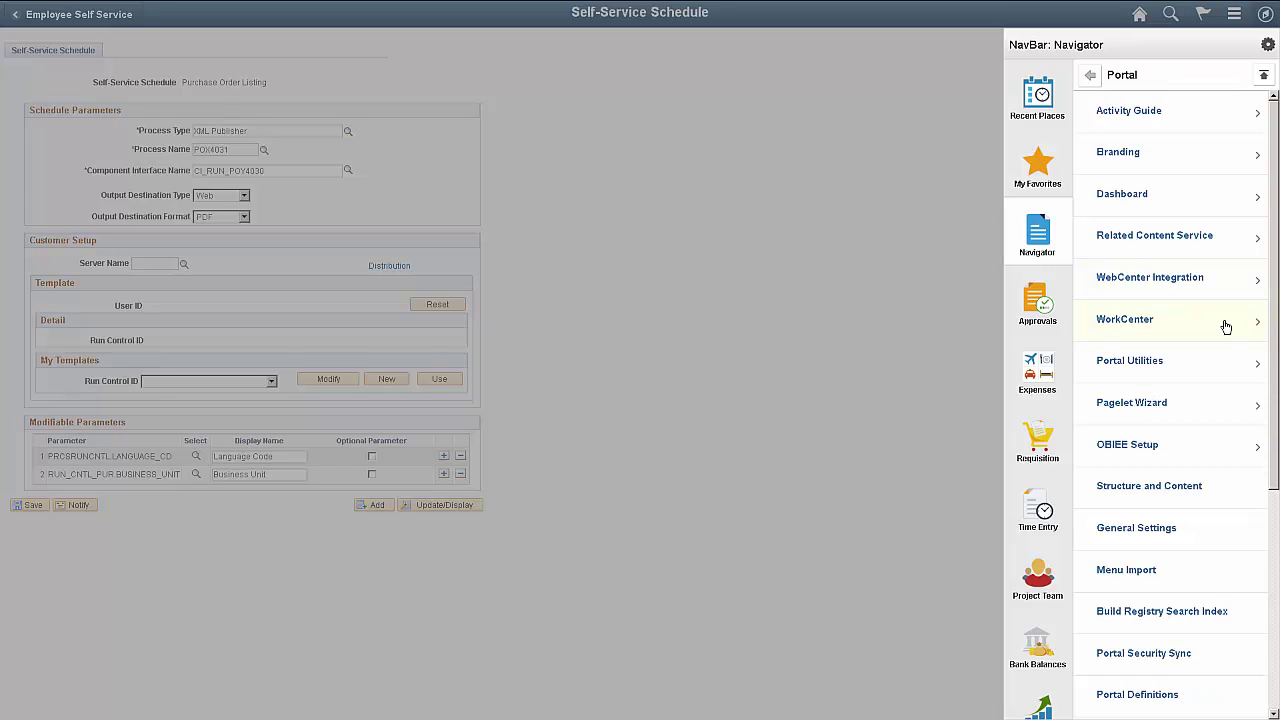
{"action": "left_click", "coordinate": [1225, 250]}
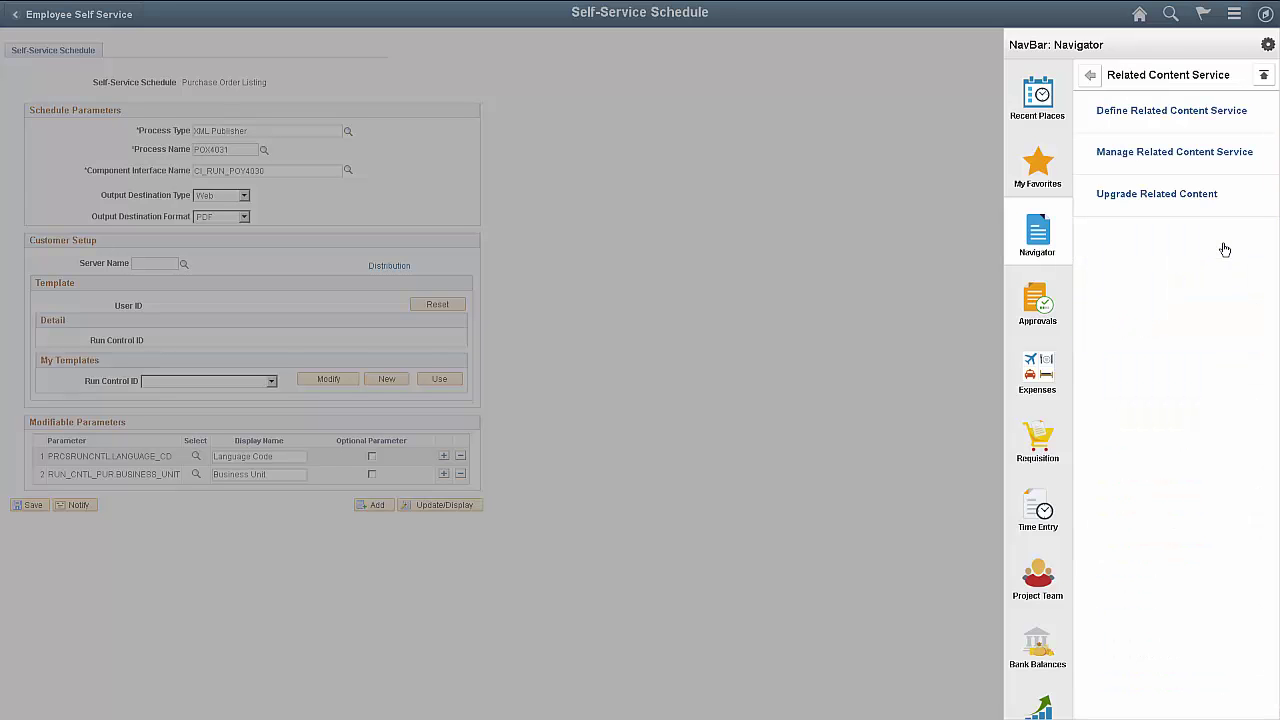
{"action": "left_click", "coordinate": [1201, 162]}
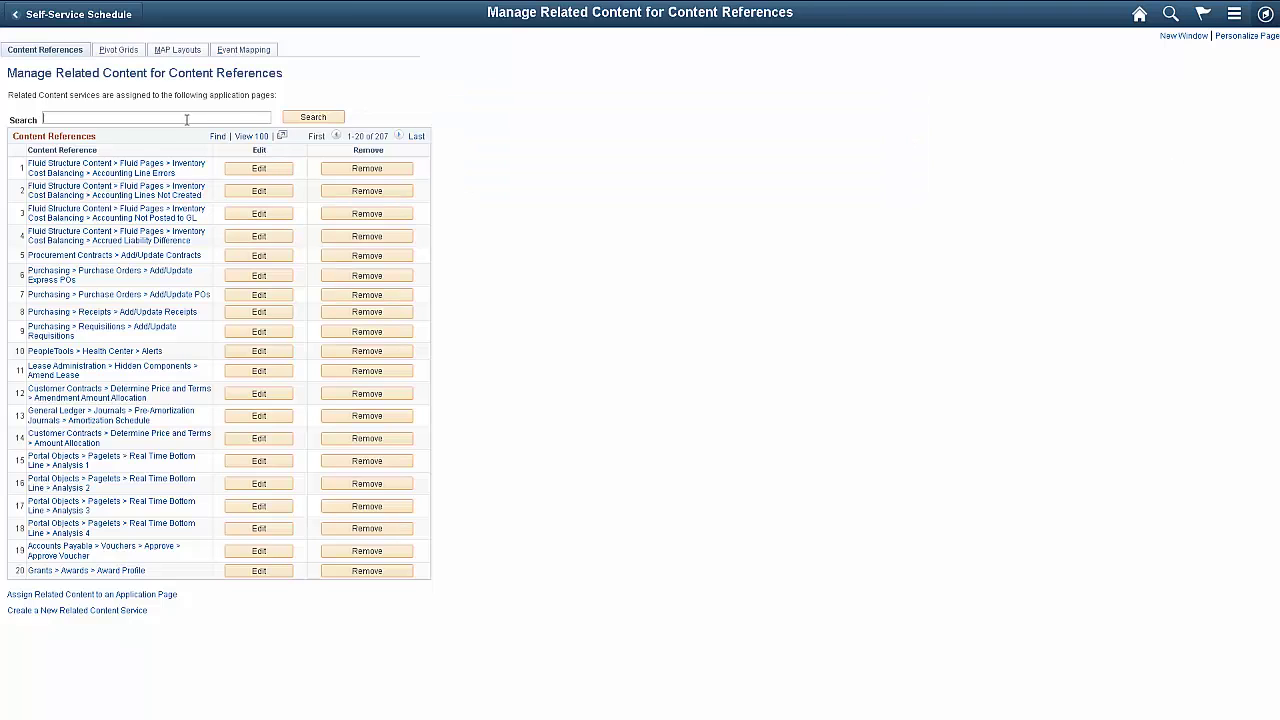
Search the content references for "Purchase Order" and edit the one for Review PO Information > Purchase Orders.
{"action": "type", "text": "Purchase Order"}
{"action": "left_click", "coordinate": [313, 117]}
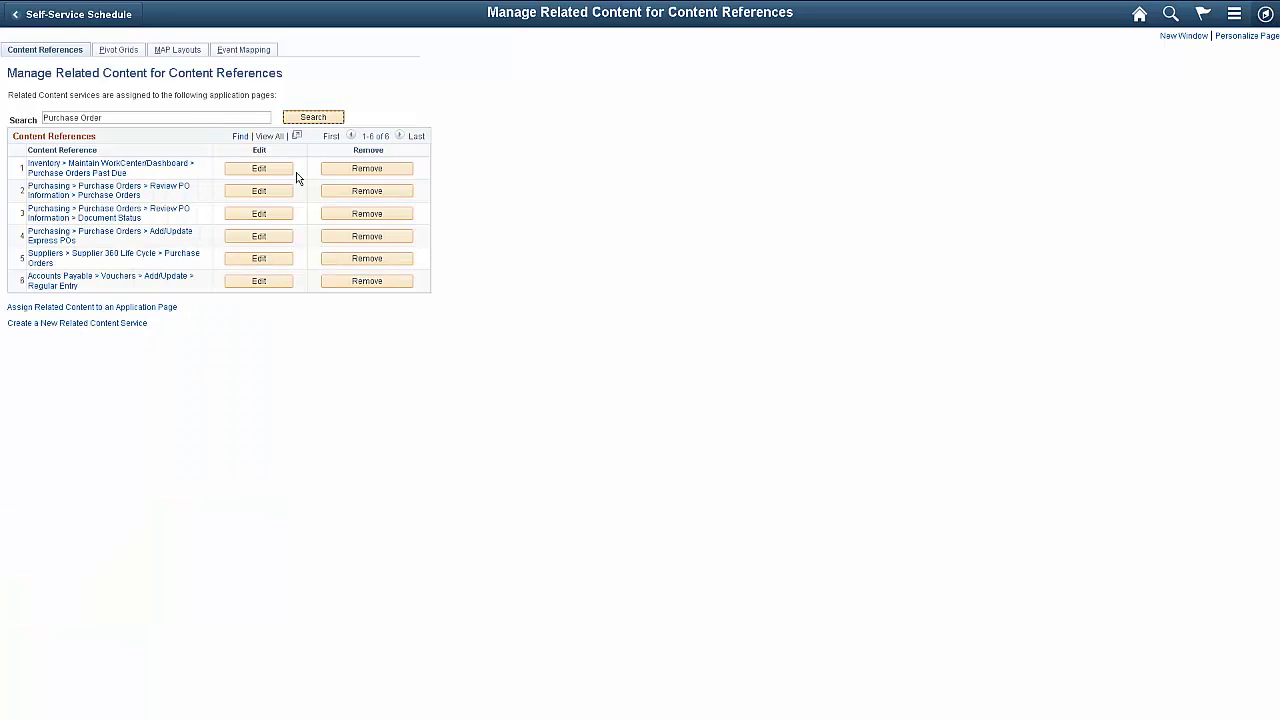
{"action": "left_click", "coordinate": [282, 193]}
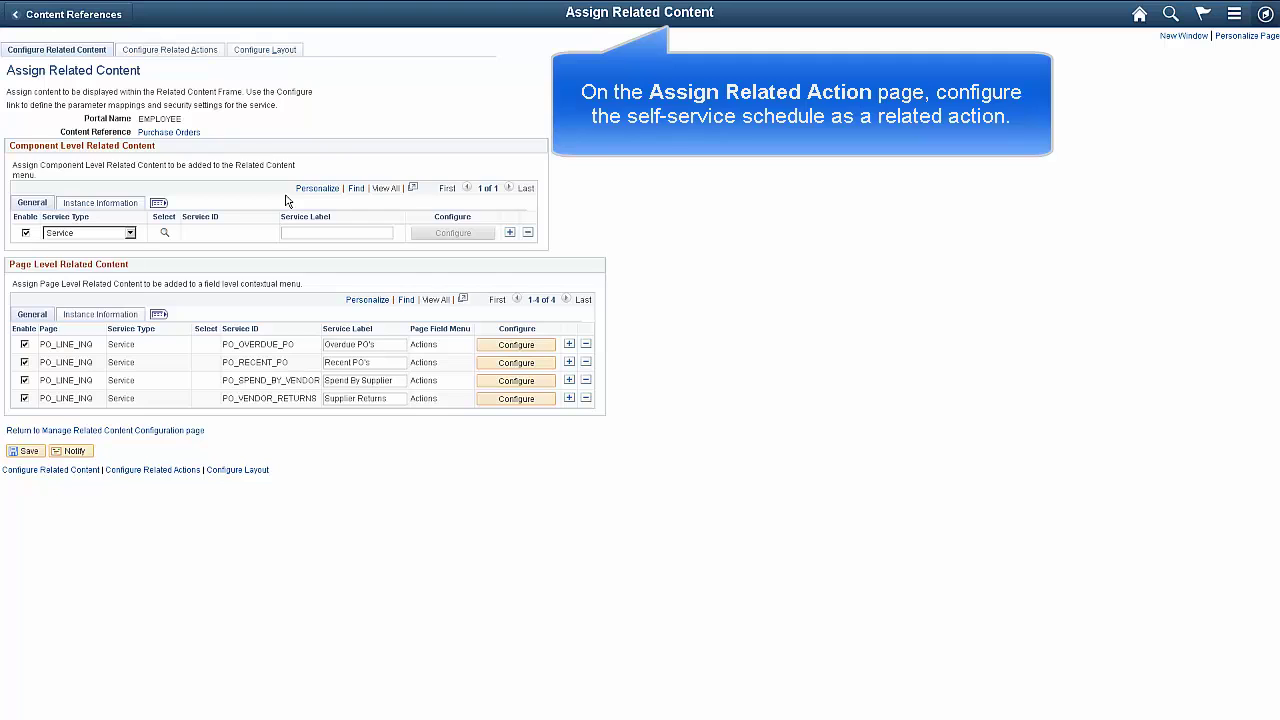
Add a page-level related content row that uses the SCHEDULESERVICE service with the Purchase Order Listing schedule.
{"action": "left_click", "coordinate": [568, 399]}
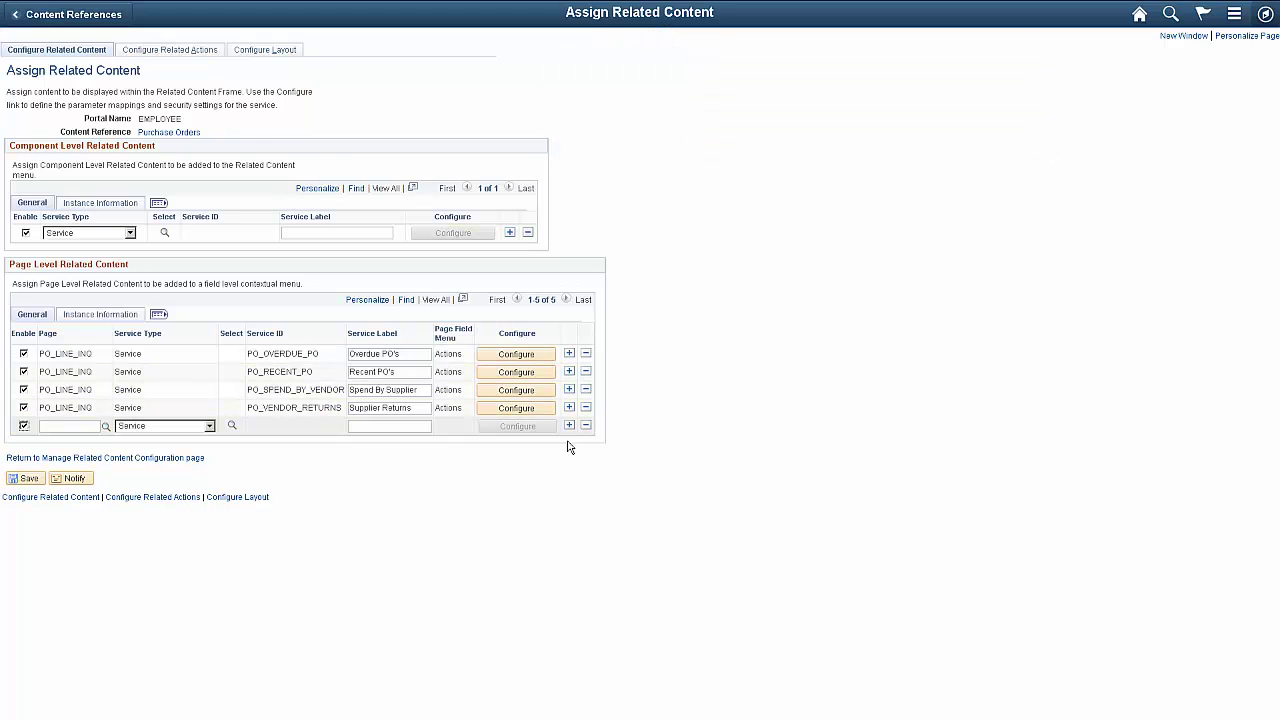
{"action": "left_click", "coordinate": [231, 426]}
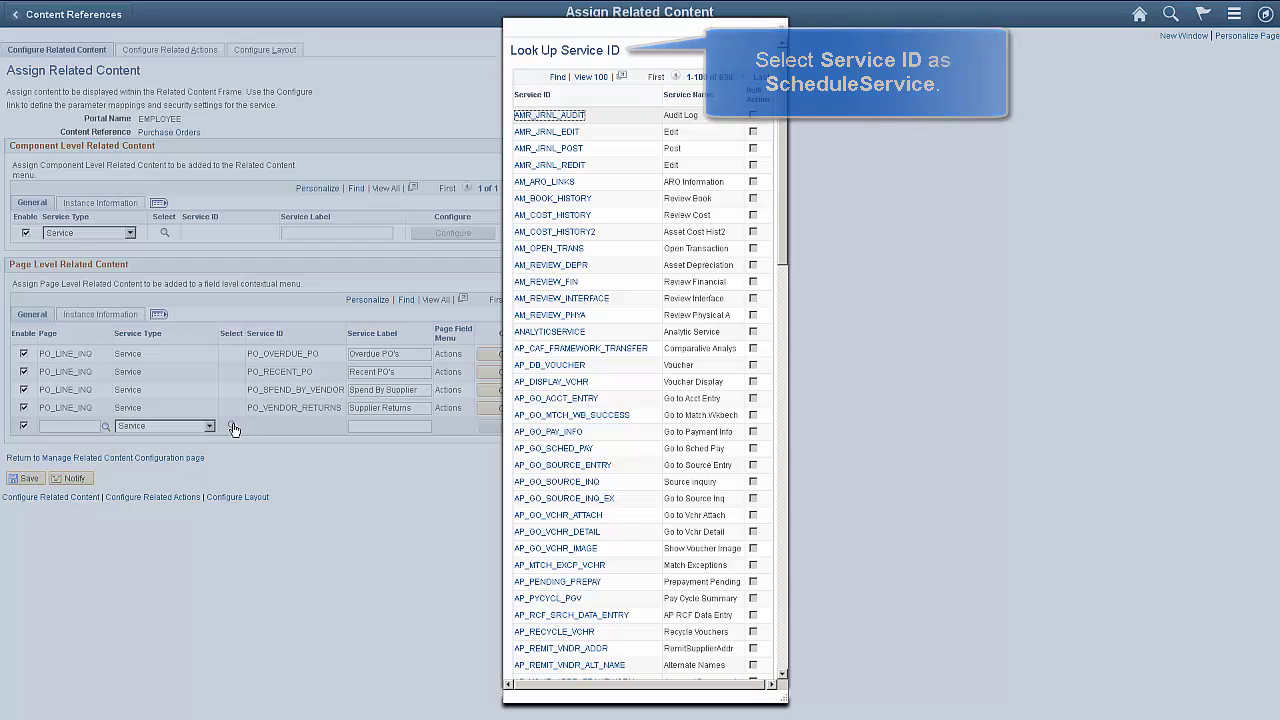
{"action": "left_click", "coordinate": [558, 77]}
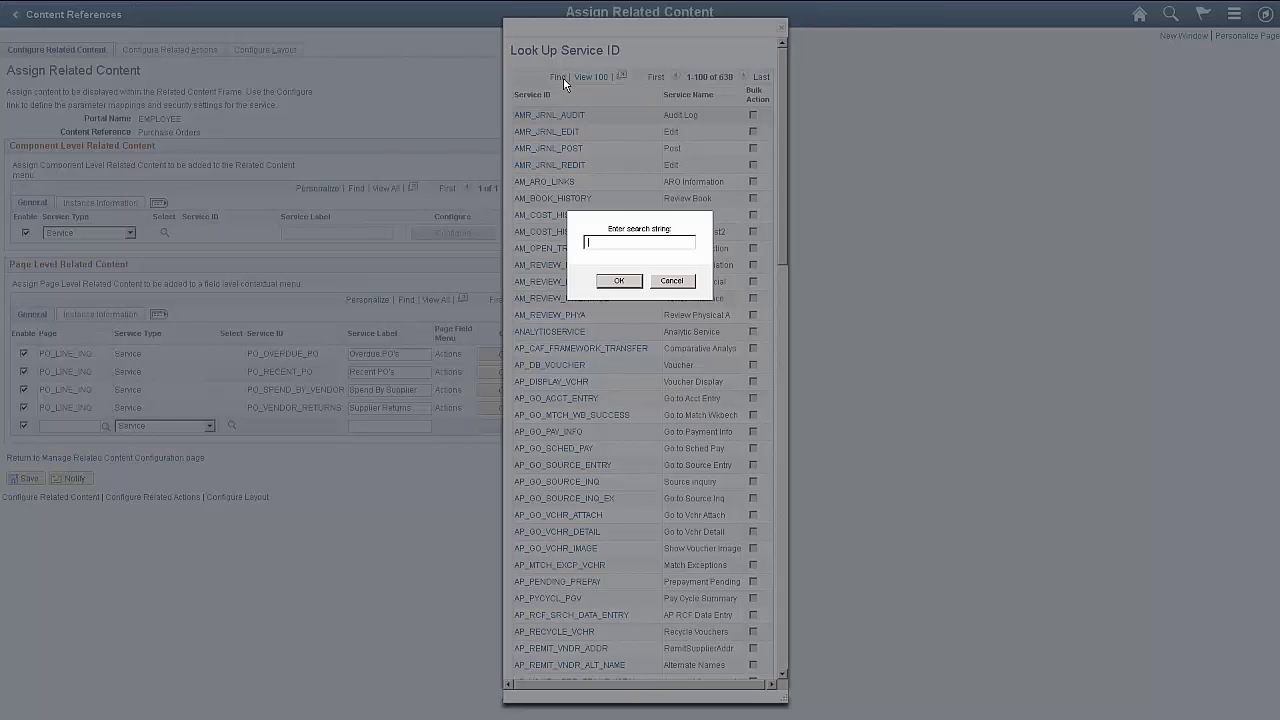
{"action": "type", "text": "scheduleService"}
{"action": "left_click", "coordinate": [619, 280]}
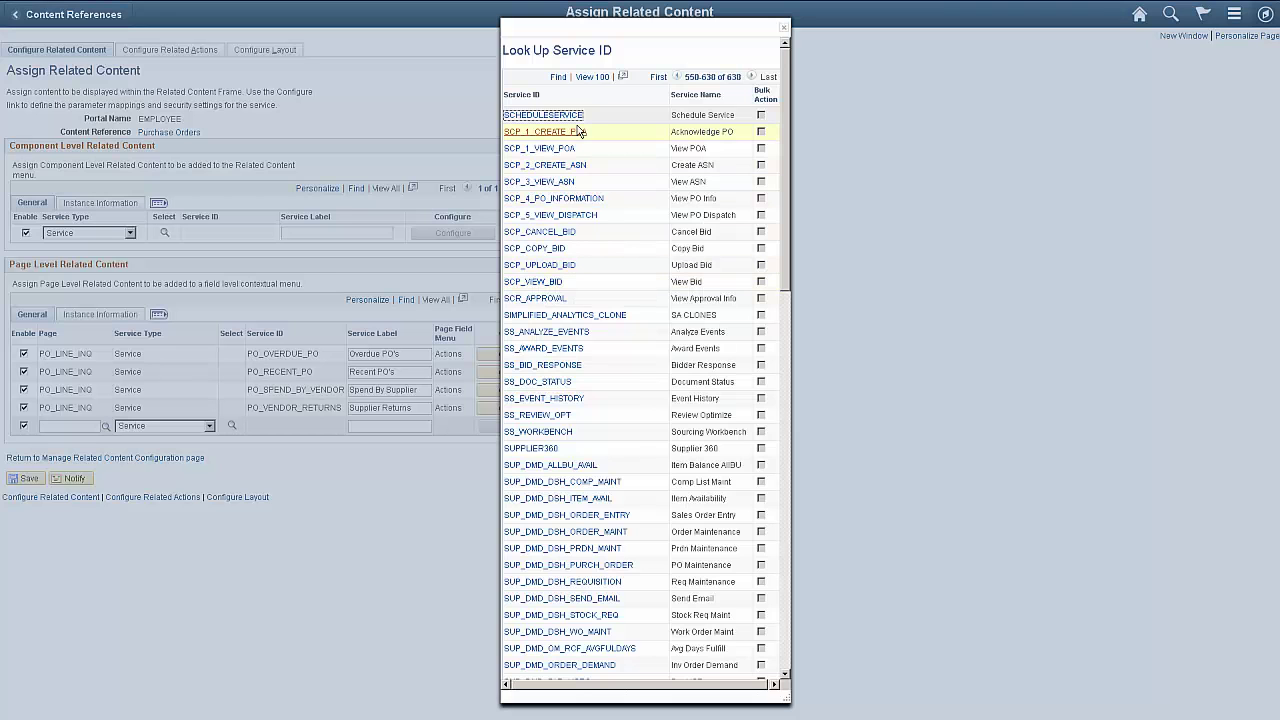
{"action": "left_click", "coordinate": [575, 117]}
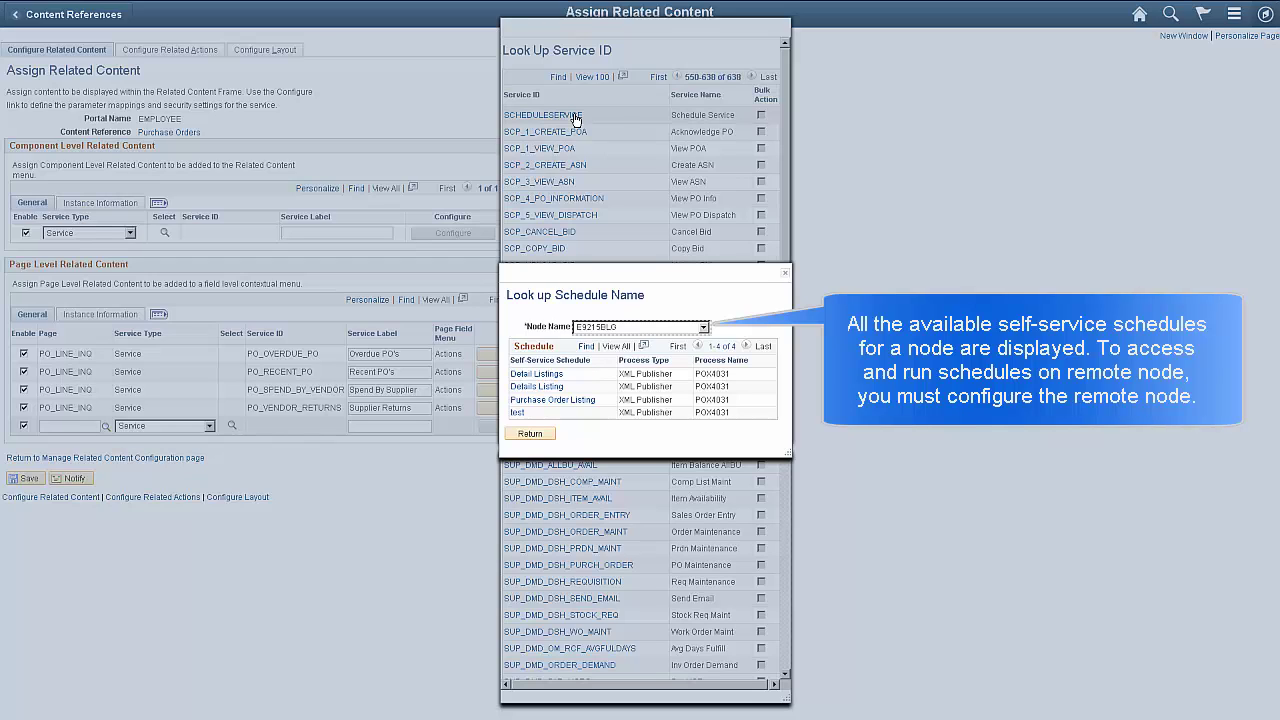
{"action": "left_click", "coordinate": [590, 402]}
{"action": "scroll", "coordinate": [645, 400], "scroll_direction": "down", "scroll_amount": 15}
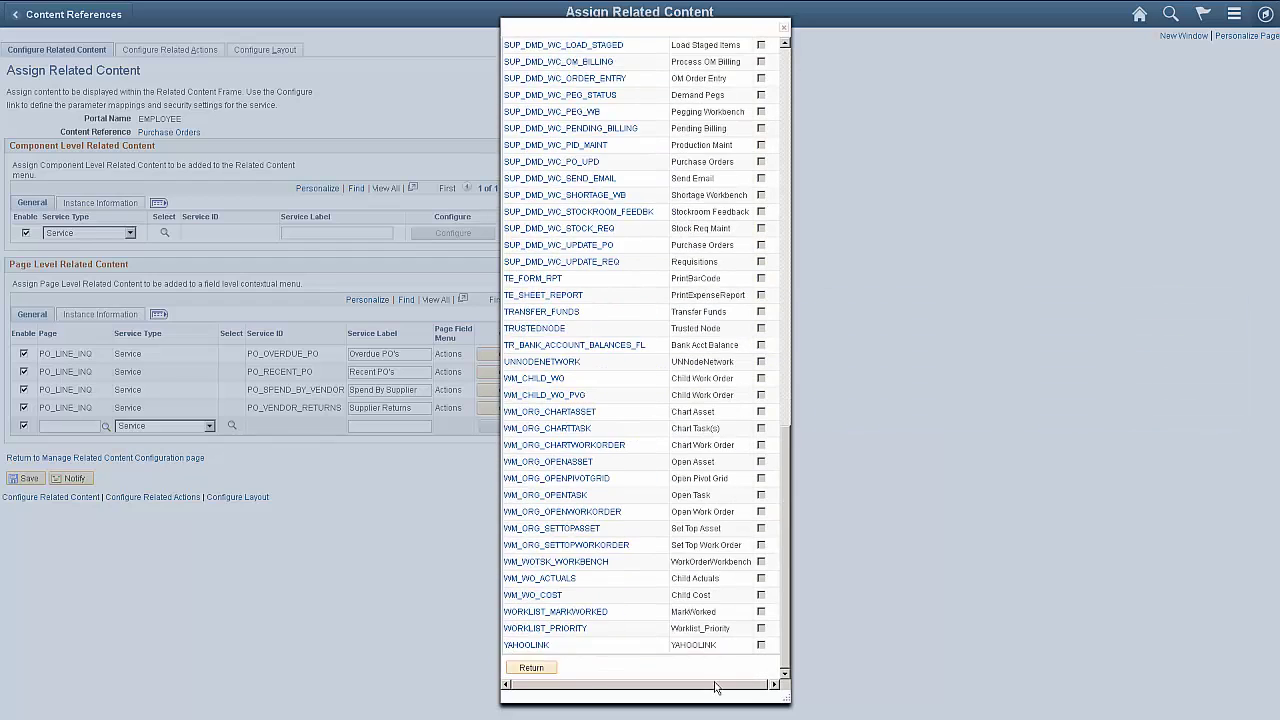
{"action": "left_click", "coordinate": [531, 667]}
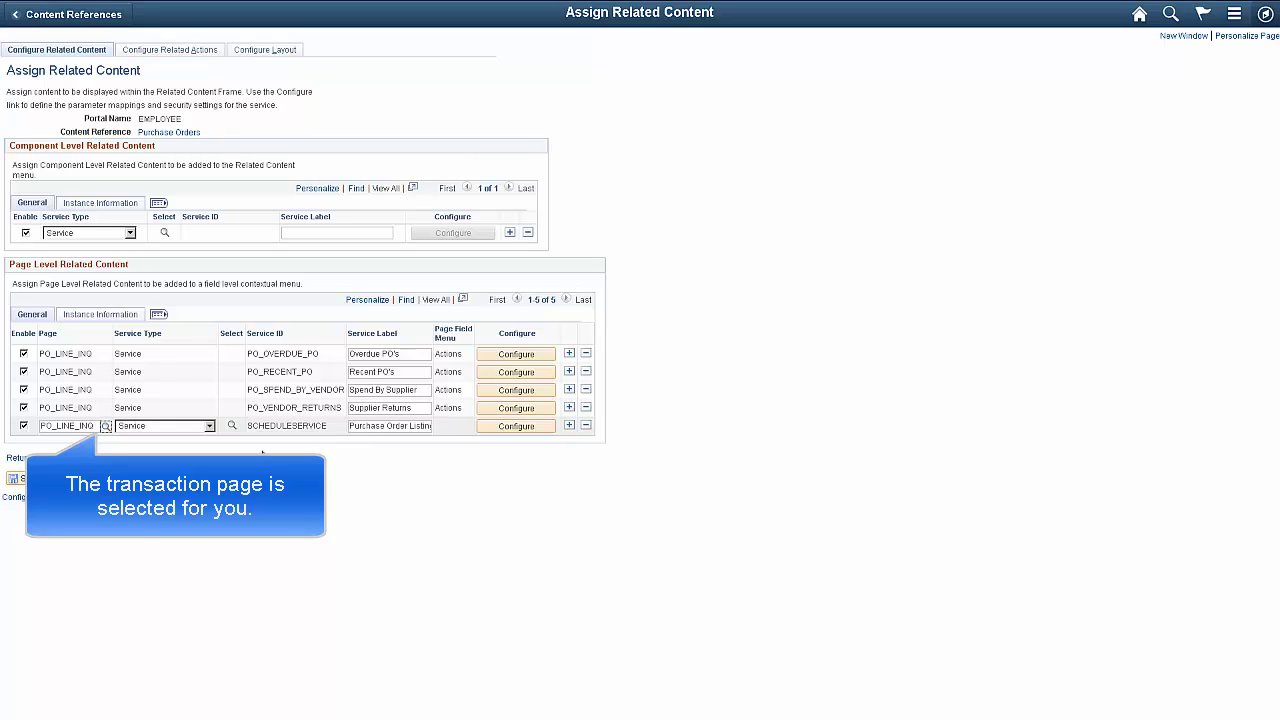
Configure the Purchase Order Listing service with Business Unit as its page field menu and save the related content assignment.
{"action": "left_click", "coordinate": [503, 429]}
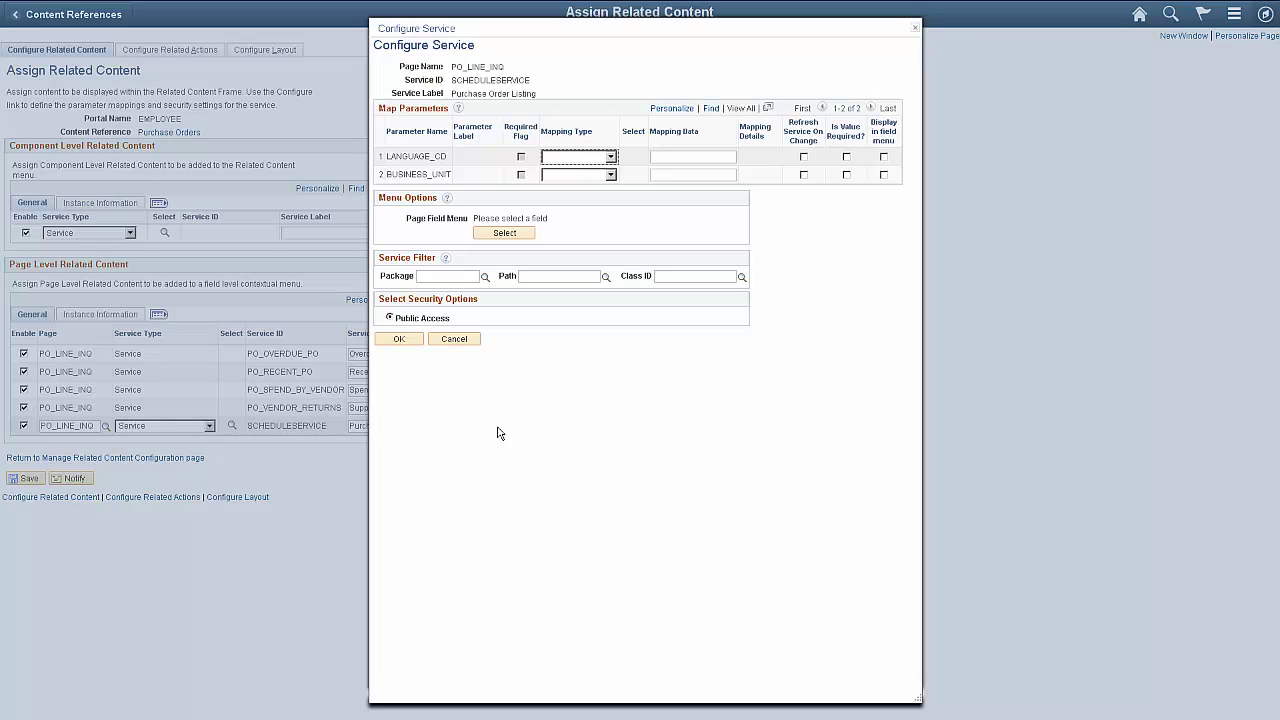
{"action": "left_click", "coordinate": [611, 157]}
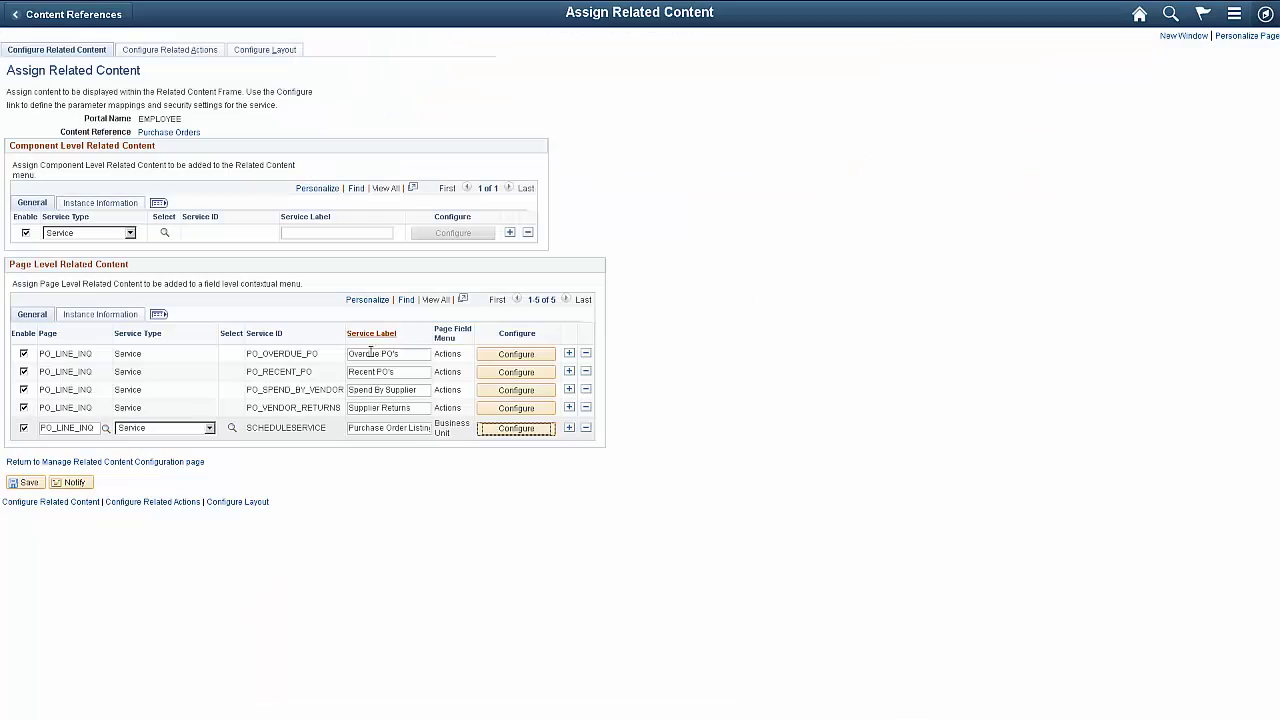
{"action": "left_click", "coordinate": [399, 338]}
{"action": "left_click", "coordinate": [28, 482]}
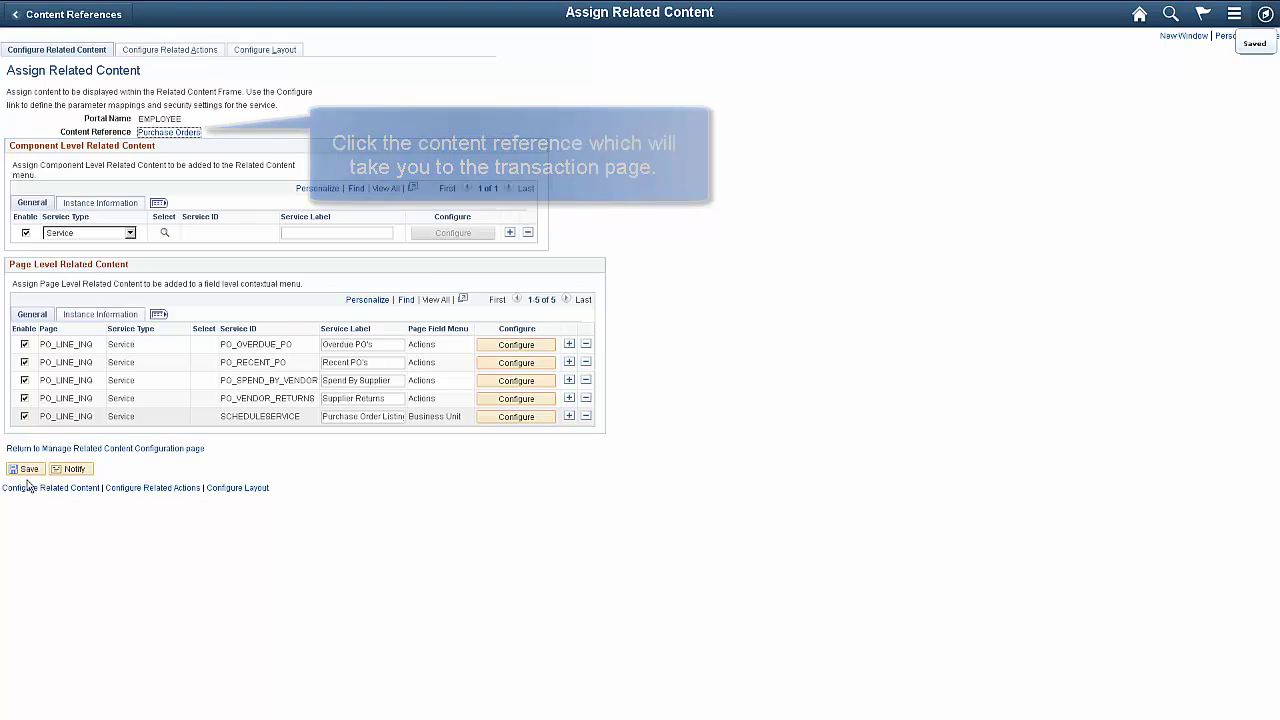
Open the Purchase Orders content reference, search business unit US001, and open the WBAELEC-001 purchase order dated 08/20/2009.
{"action": "left_click", "coordinate": [188, 132]}
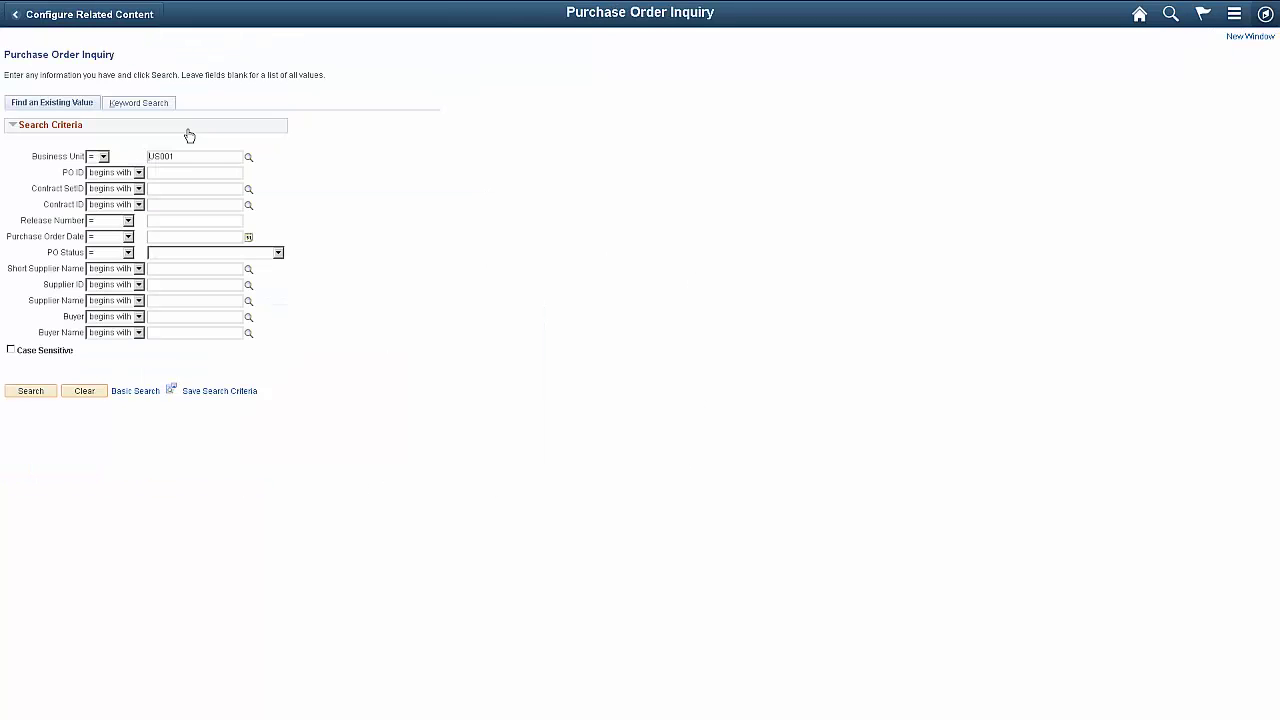
{"action": "left_click", "coordinate": [11, 391]}
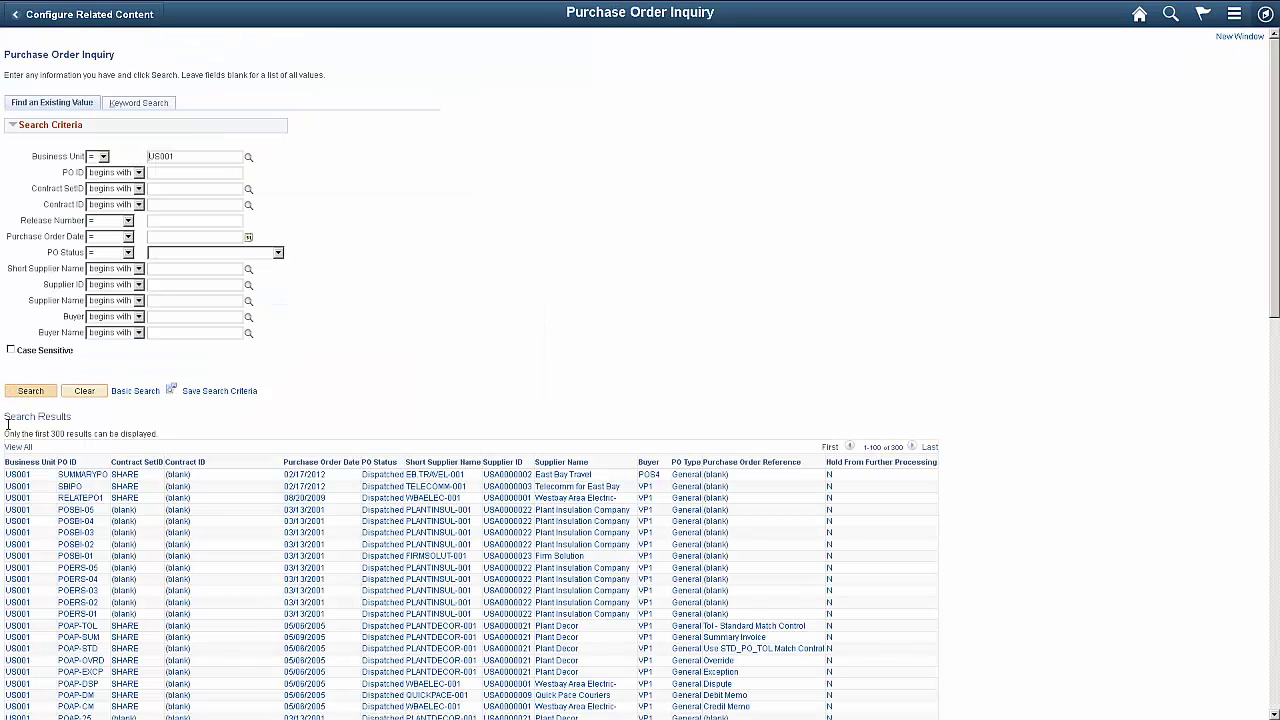
{"action": "left_click", "coordinate": [16, 498]}
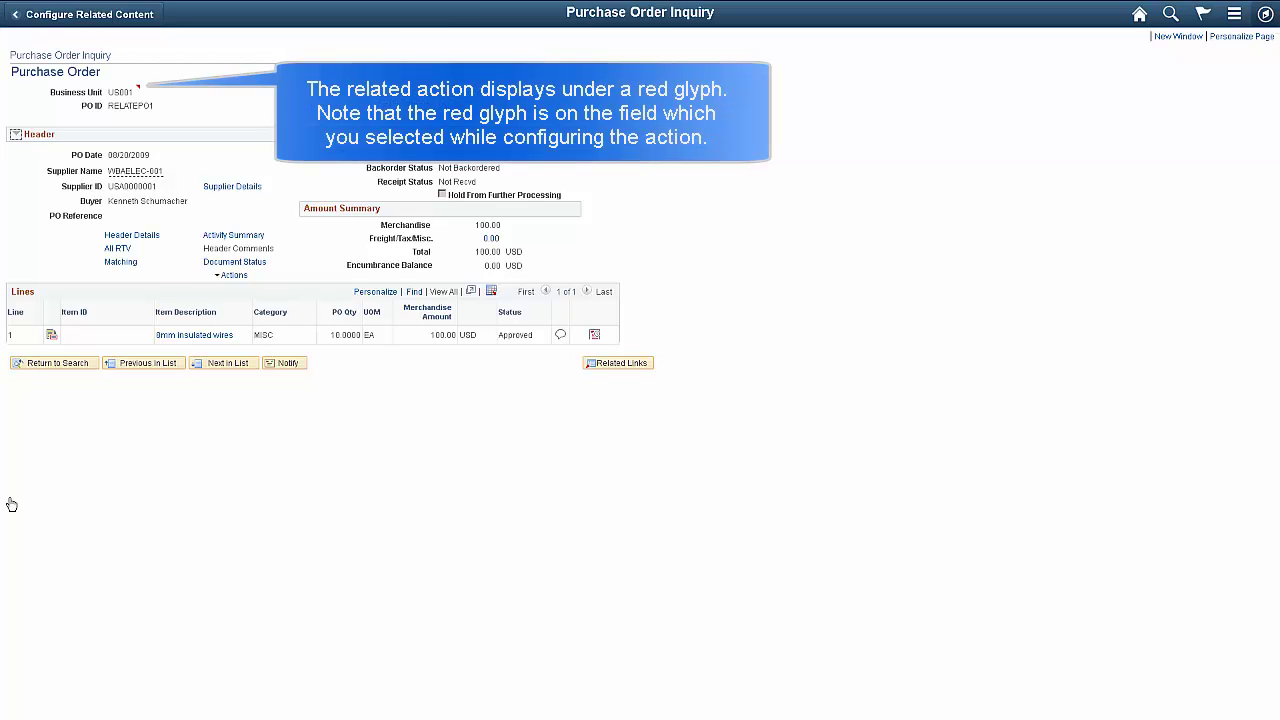
Run the Purchase Order Listing related action from the Business Unit field with language English and business unit US001.
{"action": "right_click", "coordinate": [139, 90]}
{"action": "left_click", "coordinate": [168, 116]}
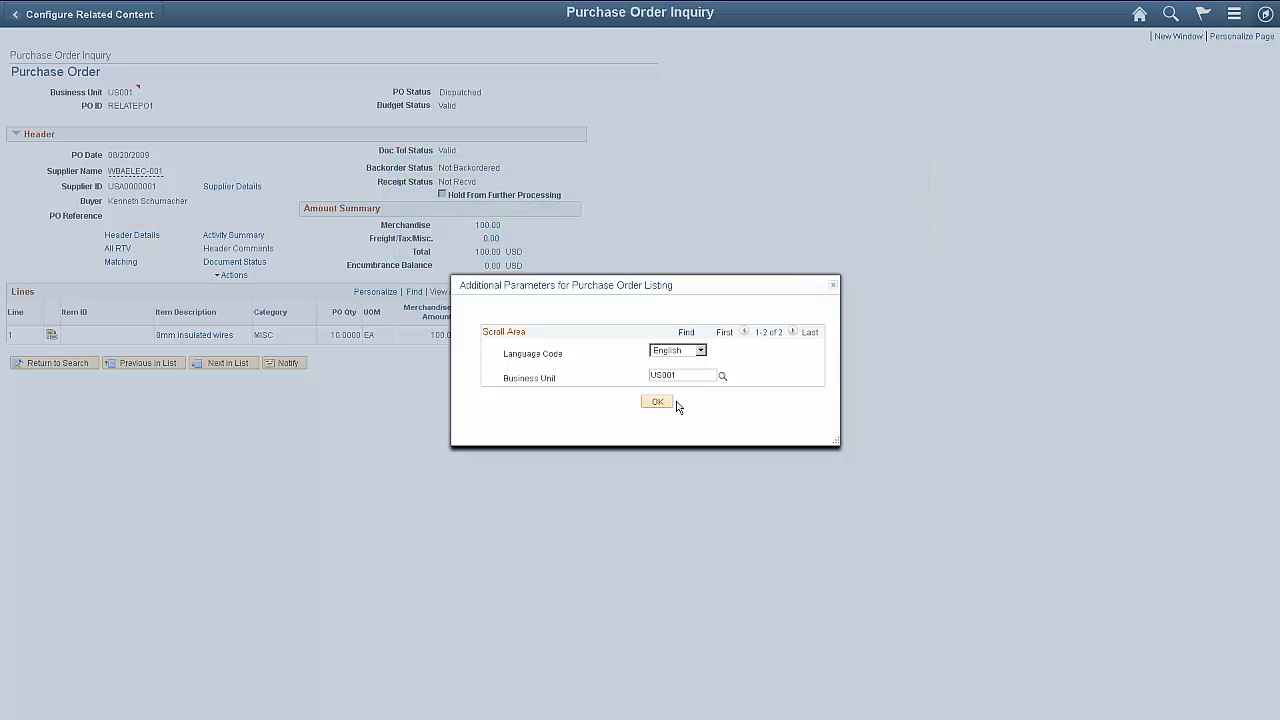
{"action": "left_click", "coordinate": [662, 403]}
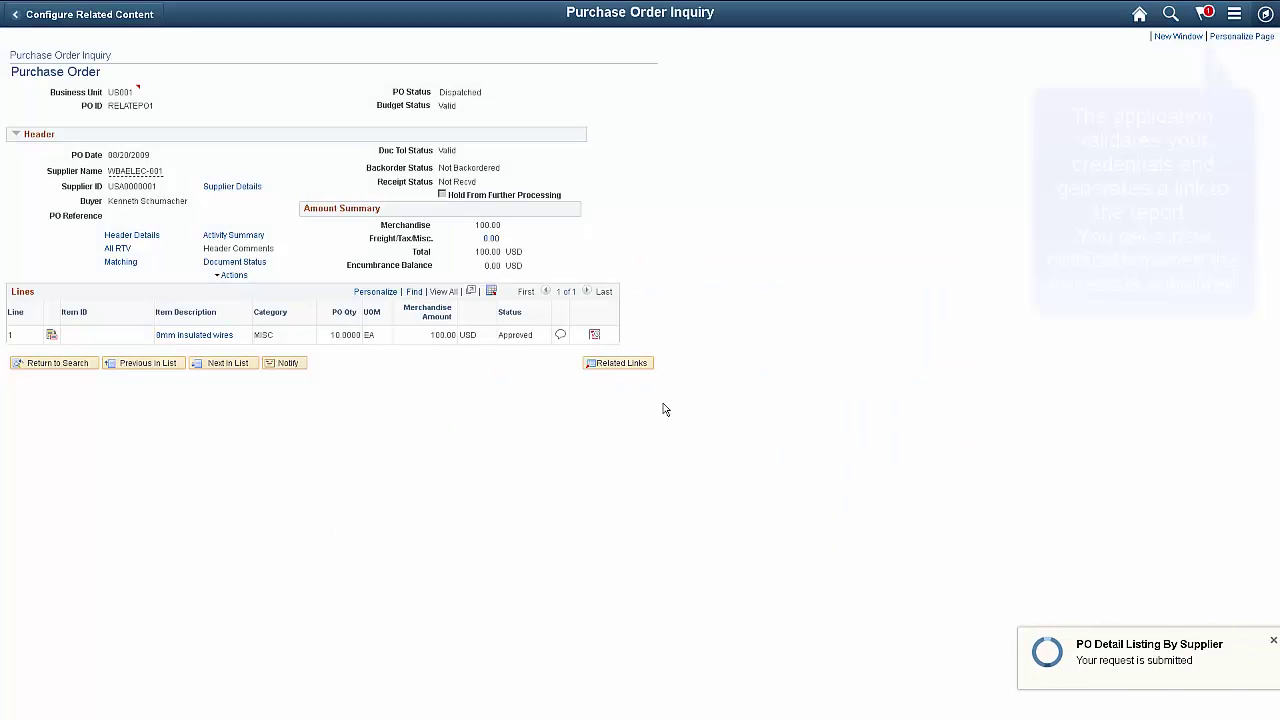